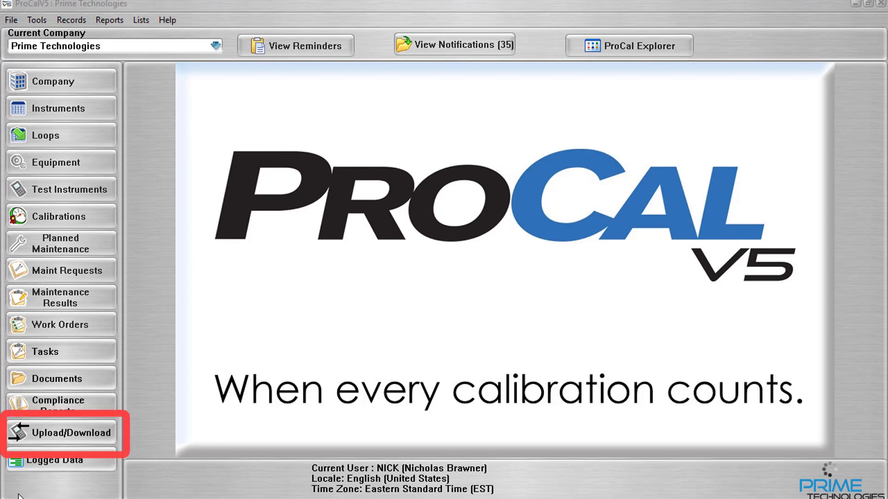
Step: Open the Upload/Download screen, refresh the ports, and retrieve the information of the calibrator connected on COM4
{"action": "left_click", "coordinate": [26, 429]}
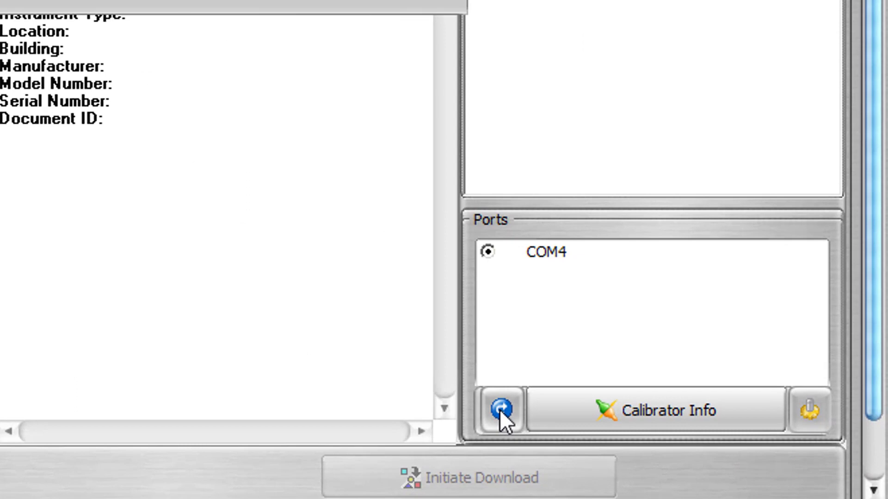
{"action": "left_click", "coordinate": [623, 438]}
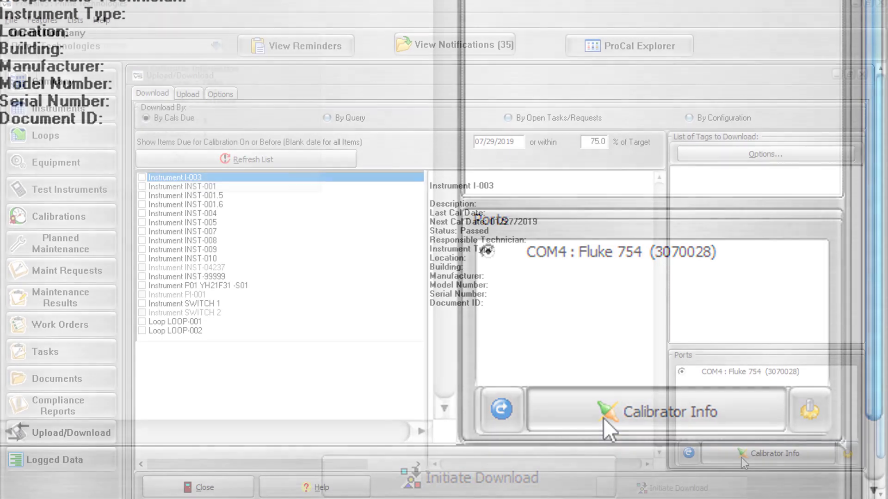
{"action": "left_click", "coordinate": [603, 418]}
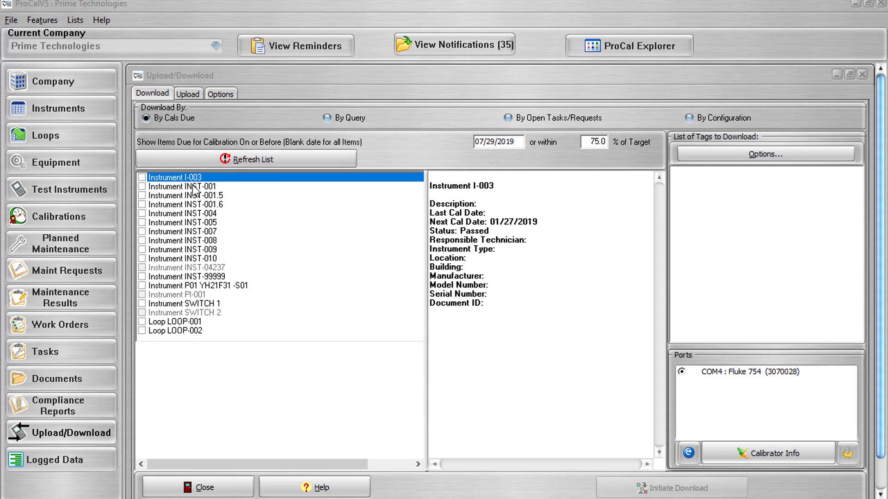
Step: Mark instrument INST-001 for download in the calibrations-due list and inspect the details of the greyed-out INST-04237
{"action": "left_click", "coordinate": [141, 187]}
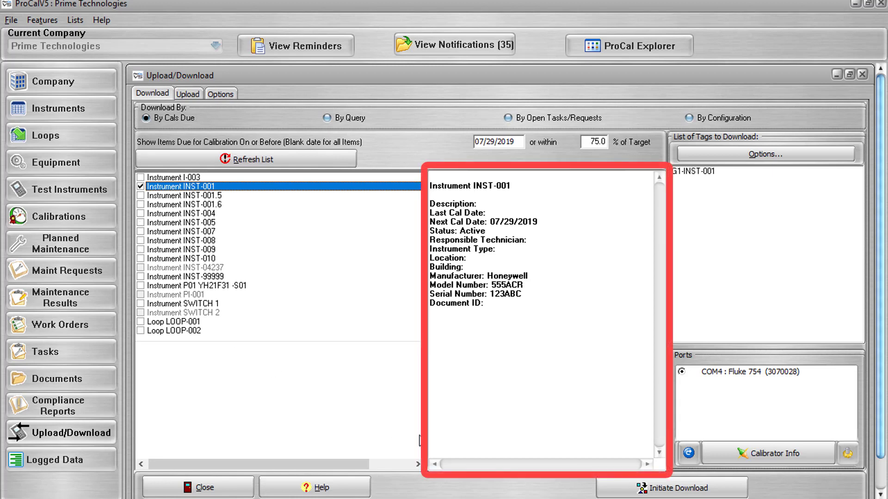
{"action": "left_click", "coordinate": [143, 270]}
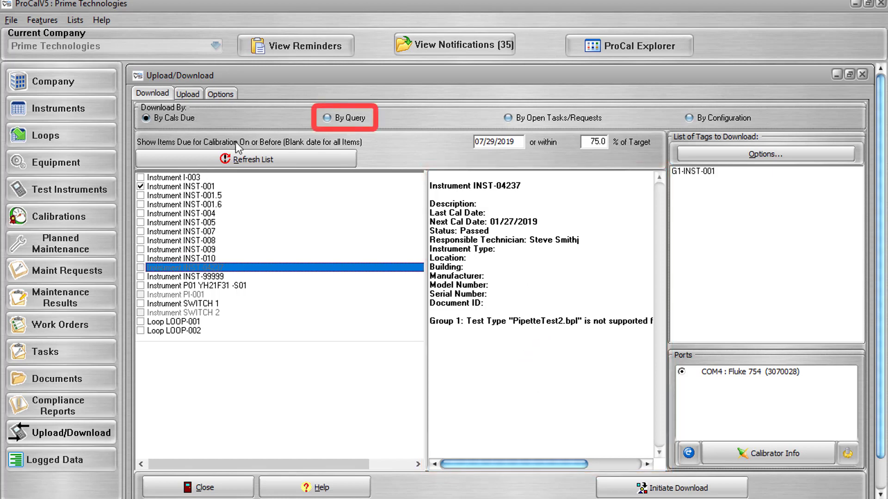
Step: Switch the download selection to By Query and look at the editor for creating and modifying instrument queries
{"action": "left_click", "coordinate": [328, 119]}
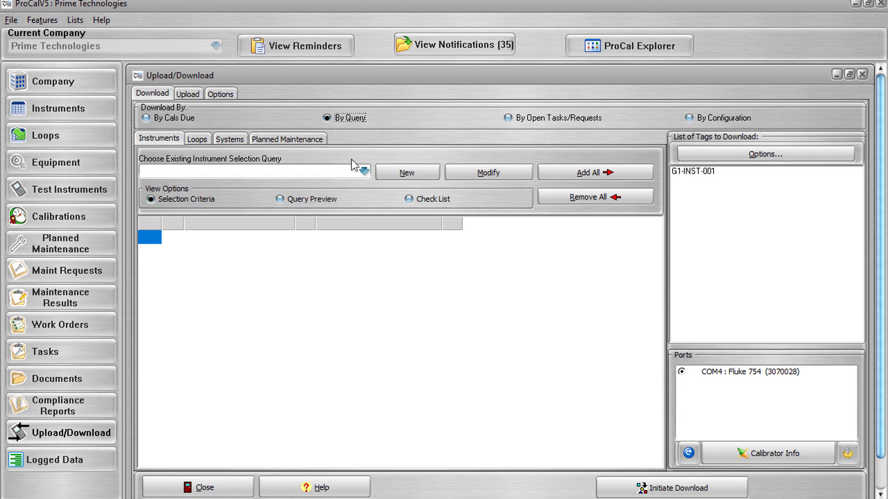
{"action": "left_click", "coordinate": [405, 175]}
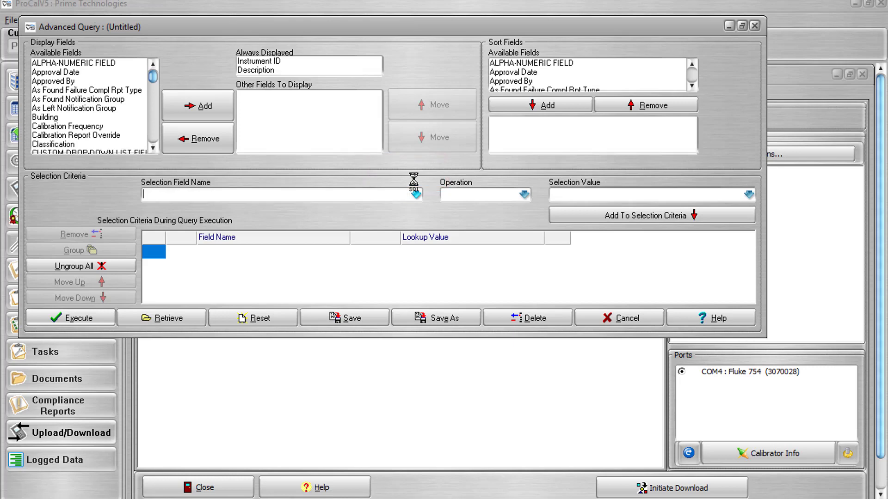
{"action": "left_click", "coordinate": [756, 26]}
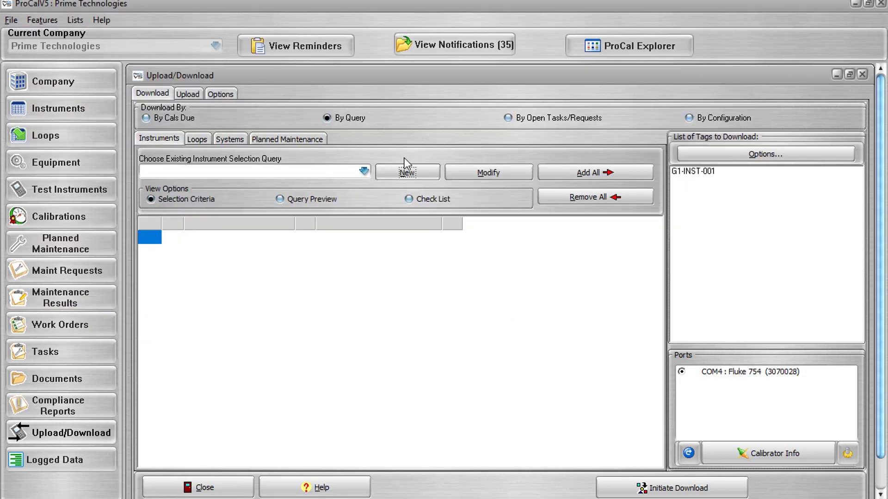
{"action": "left_click", "coordinate": [521, 176]}
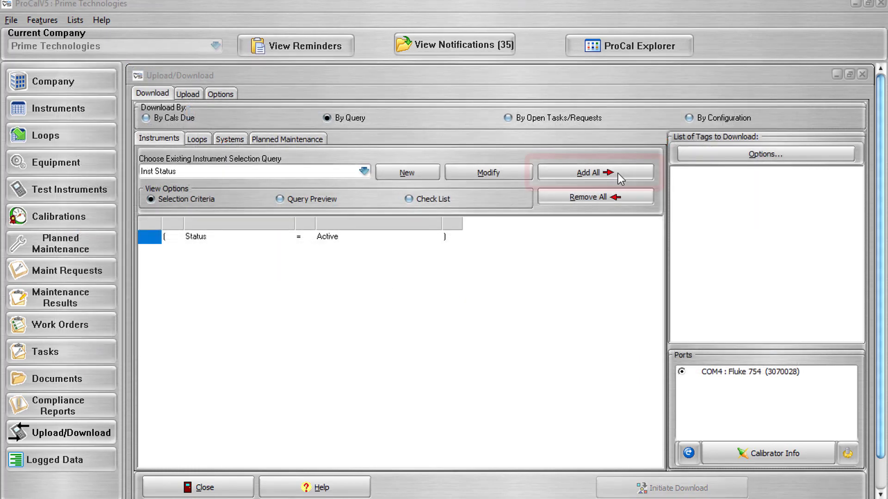
Step: Add all instruments matching the Inst Status query to the download list, and remove all of them again
{"action": "left_click", "coordinate": [618, 173]}
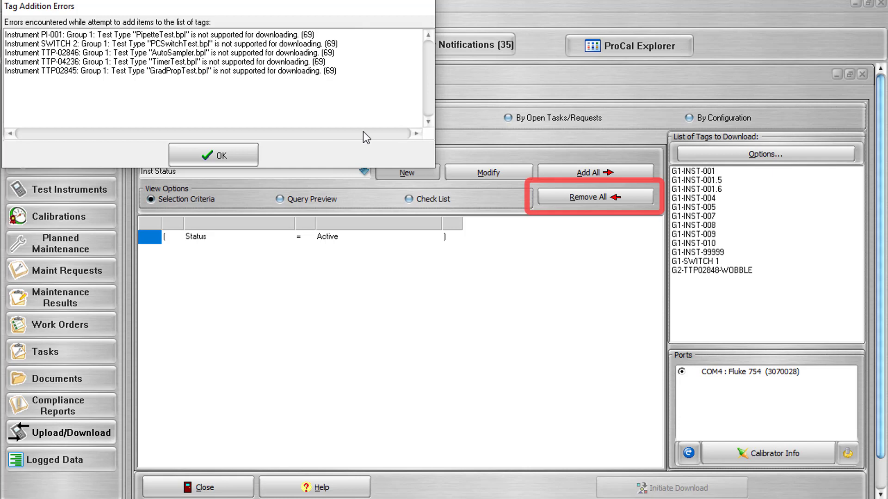
{"action": "left_click", "coordinate": [248, 160]}
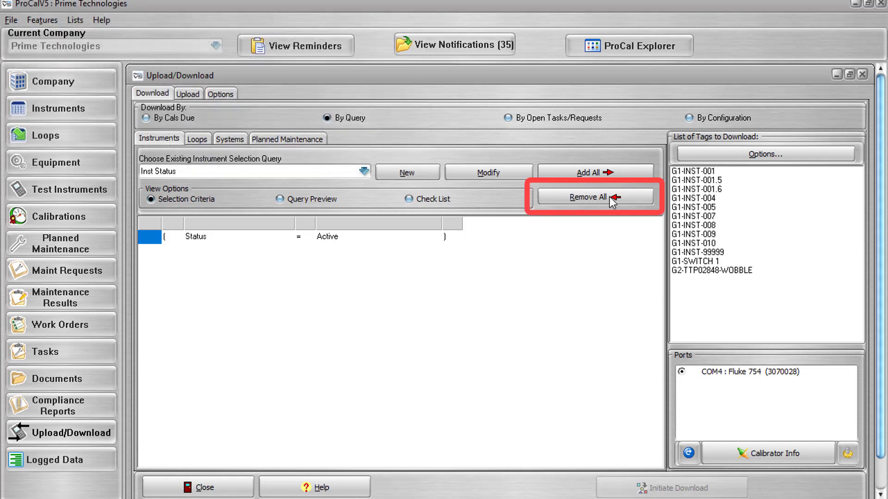
{"action": "left_click", "coordinate": [611, 200]}
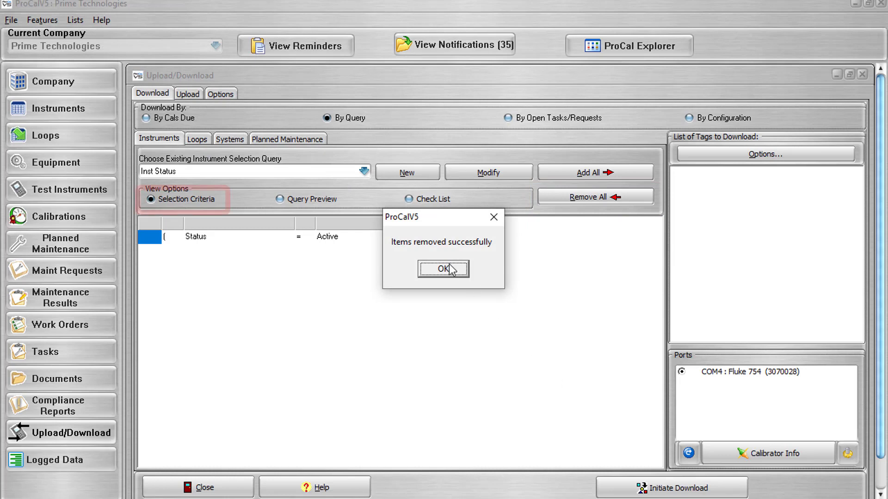
{"action": "left_click", "coordinate": [457, 276]}
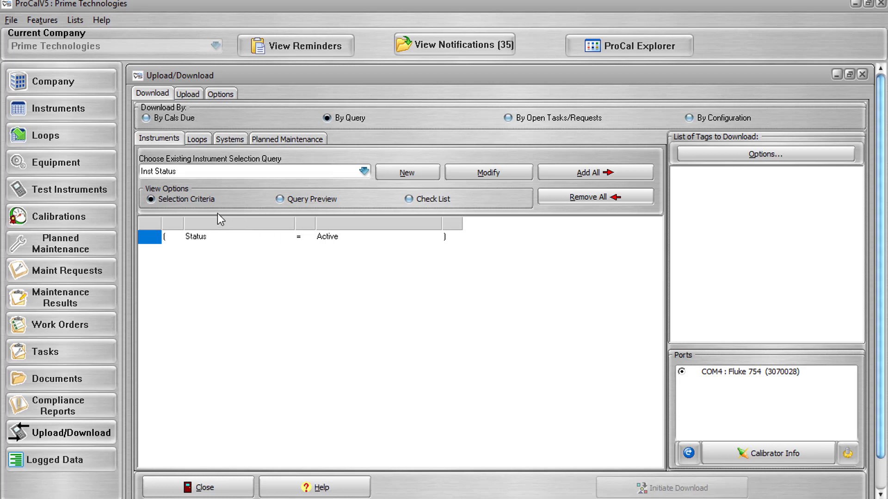
Step: Select the existing instrument query 00 ID Search and show its Query Preview
{"action": "left_click", "coordinate": [364, 172]}
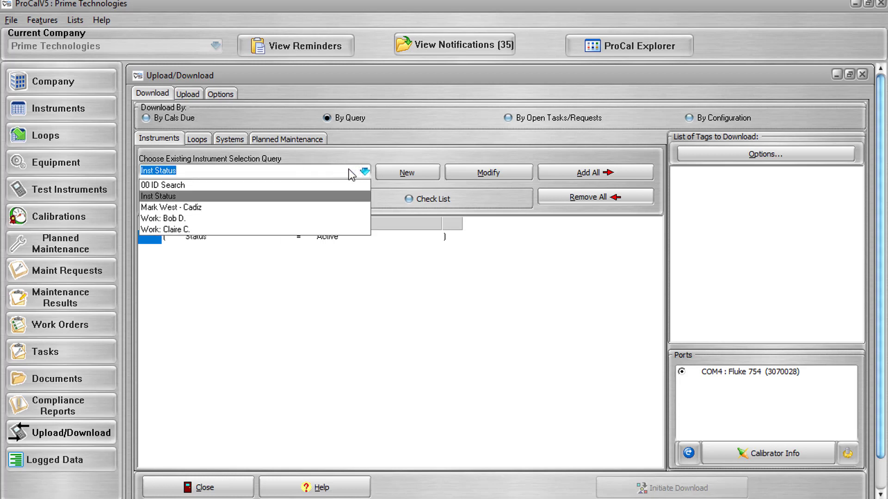
{"action": "left_click", "coordinate": [324, 184]}
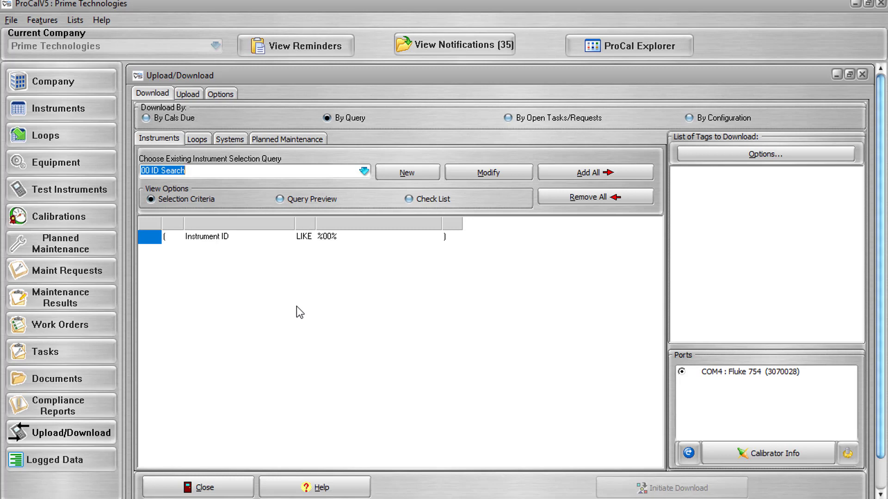
{"action": "left_click", "coordinate": [279, 199]}
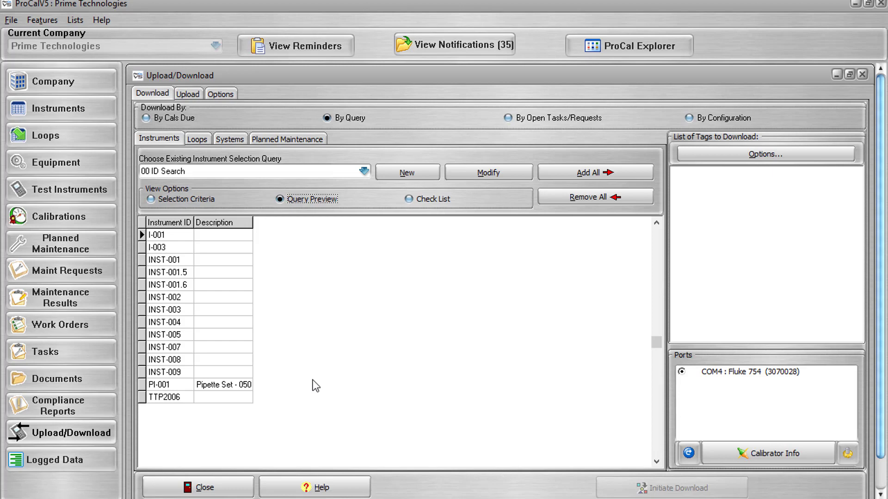
Step: Show the query as a Check List, mark INST-001 for download, and inspect the details of the greyed-out PI-001
{"action": "left_click", "coordinate": [410, 199]}
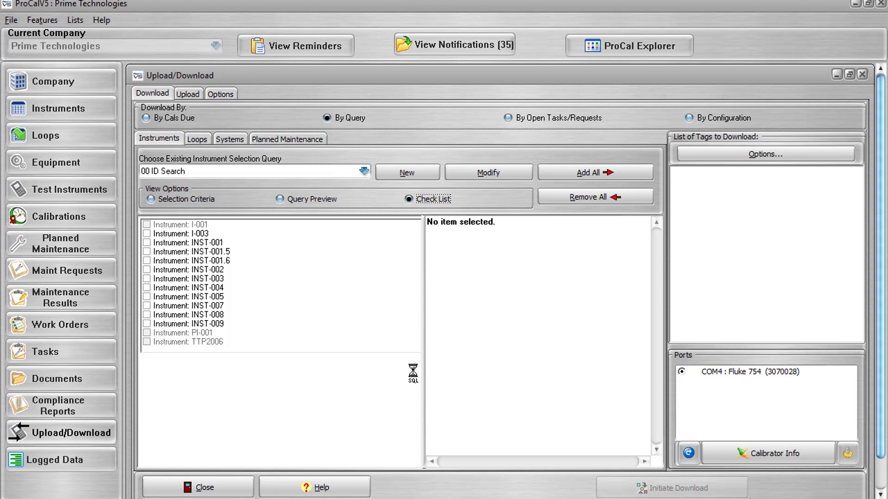
{"action": "left_click", "coordinate": [146, 243]}
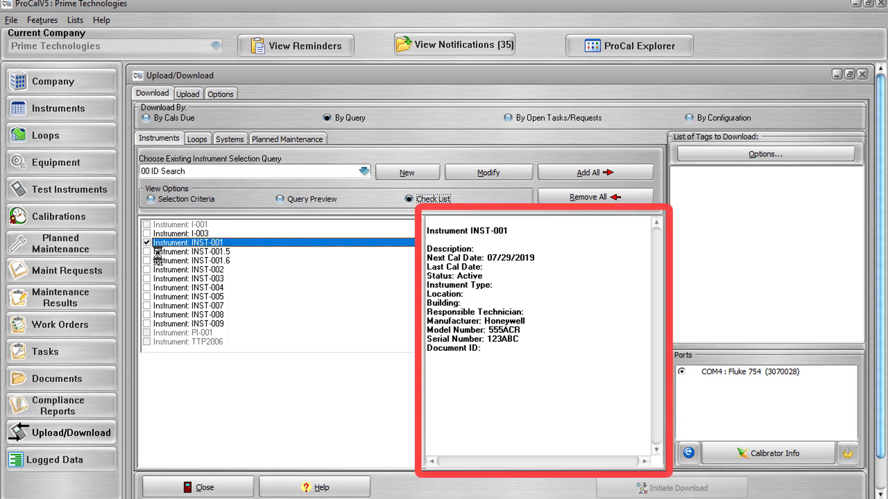
{"action": "left_click", "coordinate": [146, 333]}
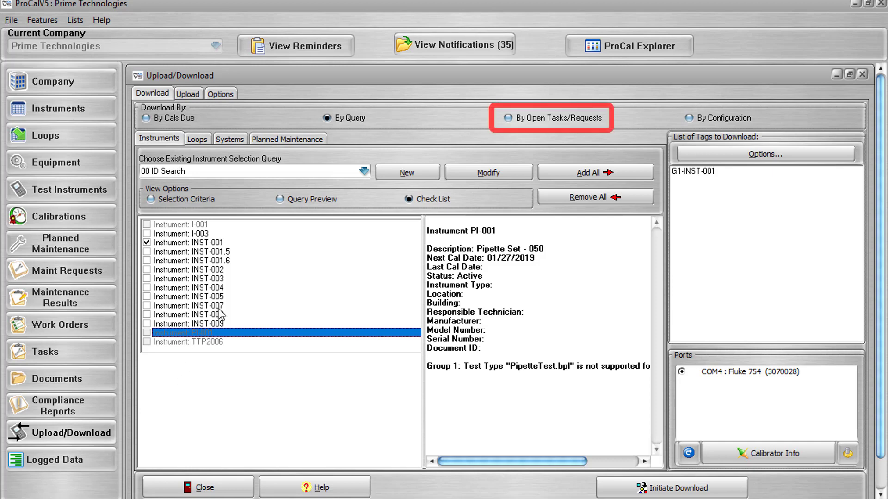
Step: View the open tasks and requests, and switch to By Configuration with EQUIP-001, MASTER EQUIPMENT ITEM, LOOP-002 and Unassigned Instruments expanded
{"action": "left_click", "coordinate": [508, 118]}
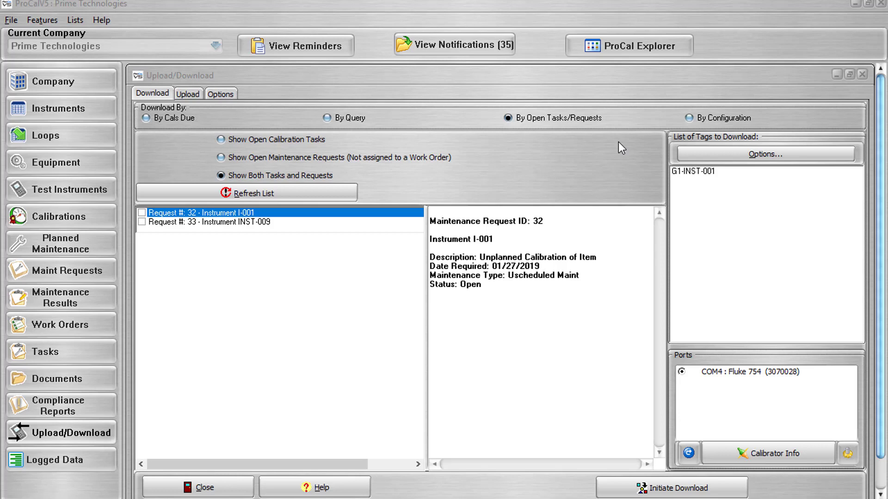
{"action": "left_click", "coordinate": [690, 119]}
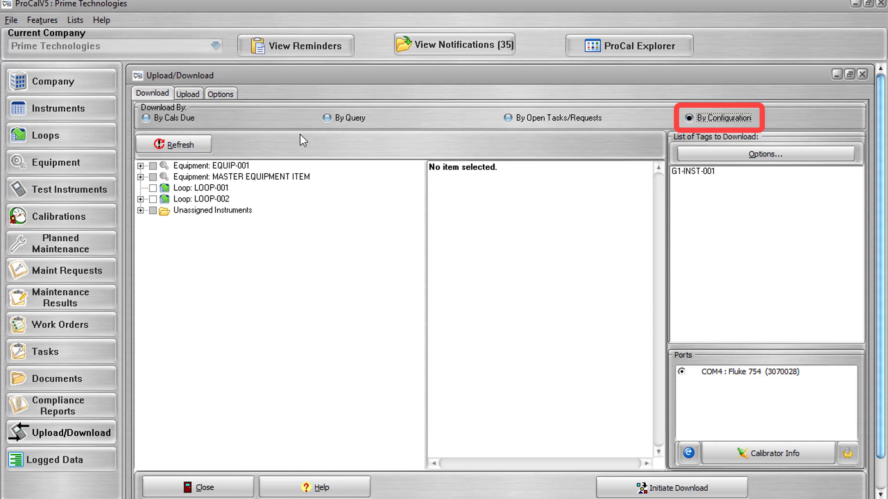
{"action": "left_click", "coordinate": [140, 166]}
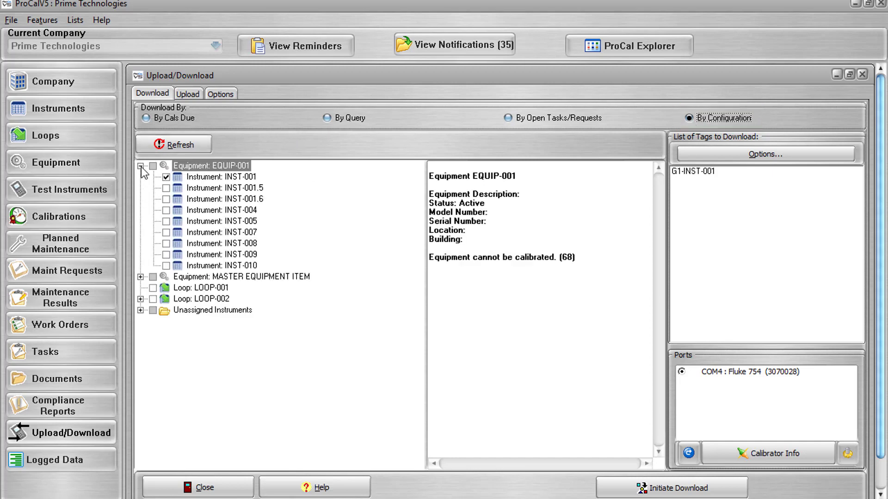
{"action": "left_click", "coordinate": [140, 277]}
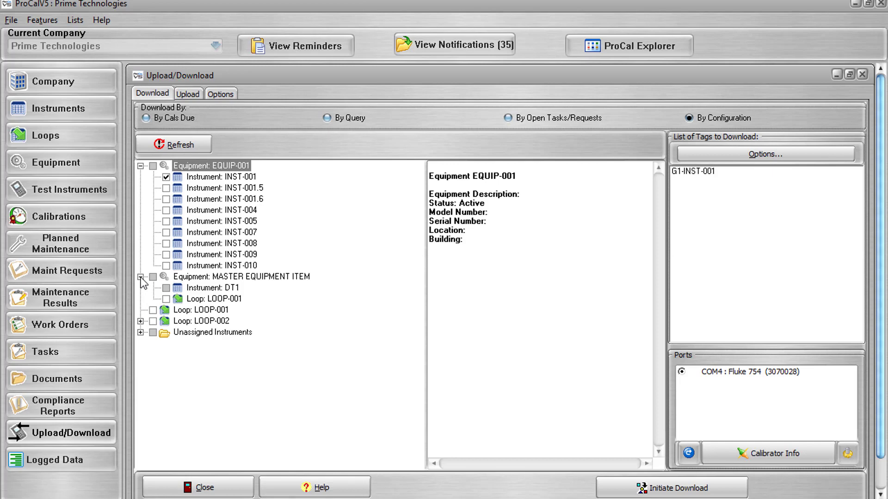
{"action": "left_click", "coordinate": [140, 320]}
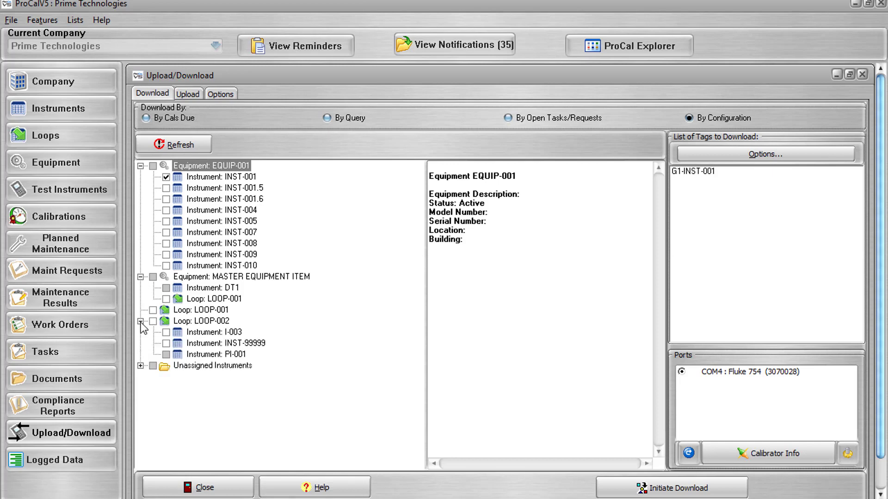
{"action": "left_click", "coordinate": [140, 366]}
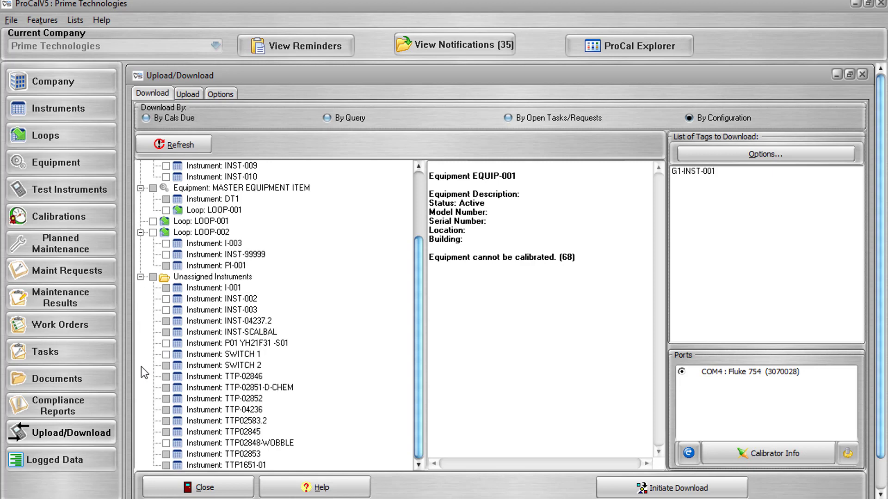
{"action": "left_click_drag", "start_coordinate": [418, 326], "coordinate": [418, 255]}
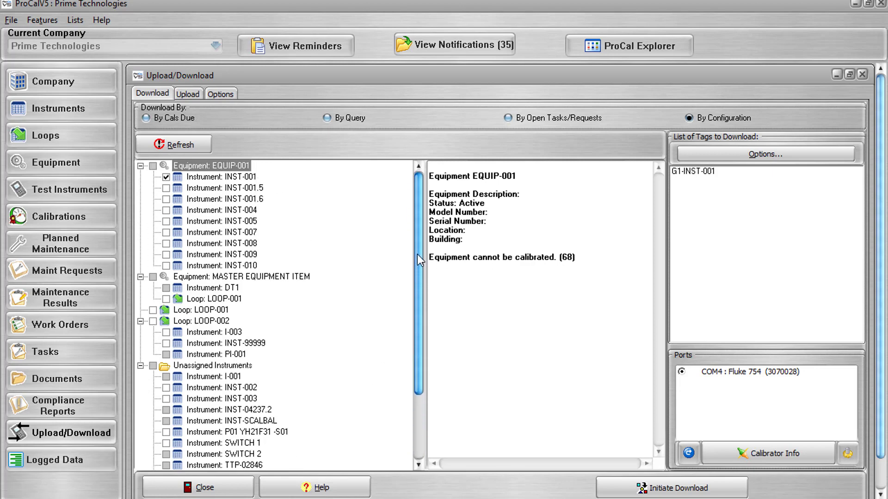
Step: Mark INST-001.5 under EQUIP-001 for download, inspect the greyed-out SWITCH 2, and clear and re-mark INST-001.5
{"action": "left_click", "coordinate": [165, 188]}
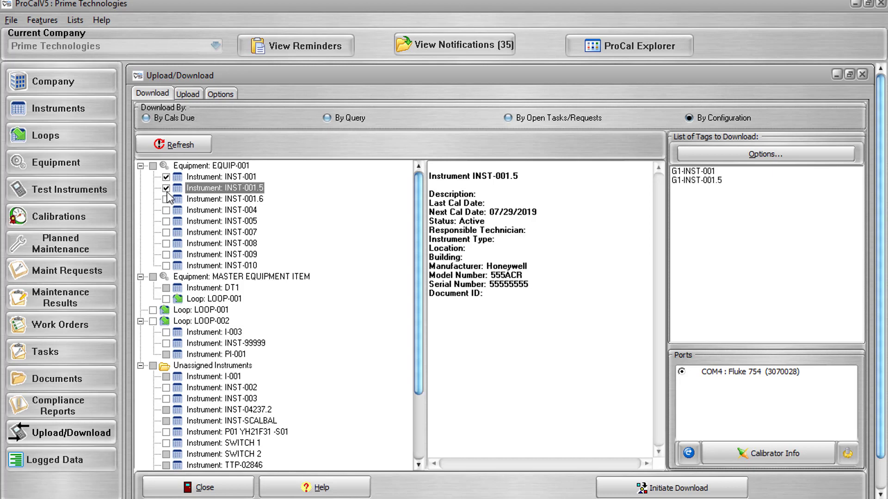
{"action": "left_click", "coordinate": [165, 453]}
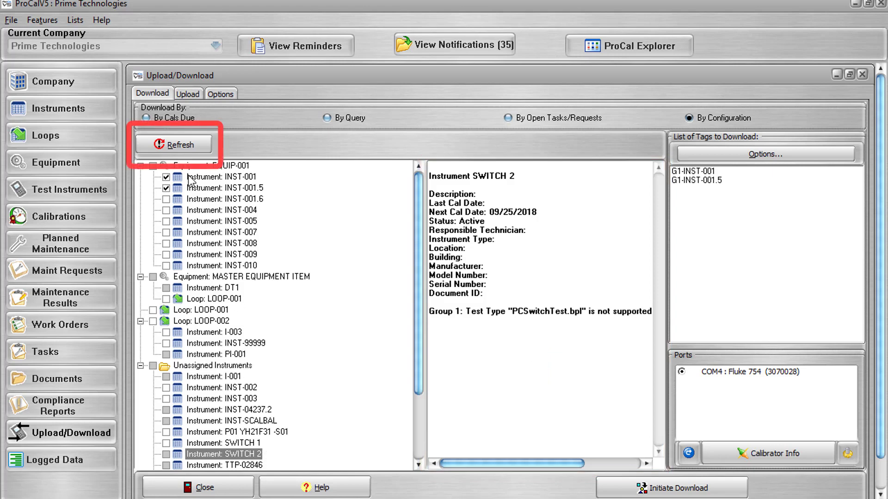
{"action": "left_click", "coordinate": [166, 188]}
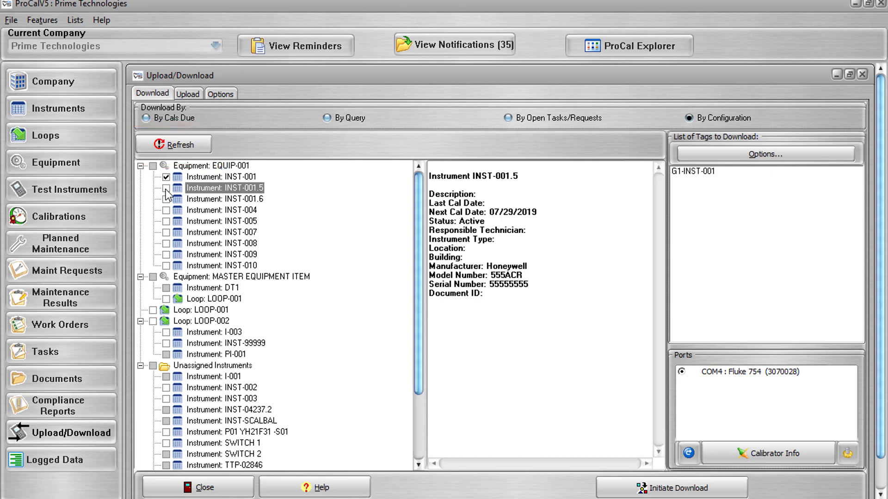
{"action": "left_click", "coordinate": [166, 188]}
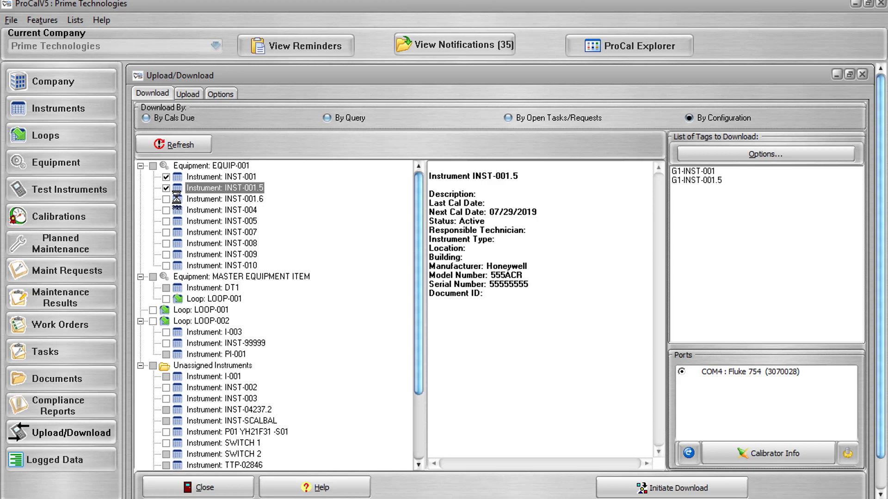
Step: Download the listed tags to the Fluke 754 calibrator on COM4 and dismiss the completion message
{"action": "left_click", "coordinate": [644, 492]}
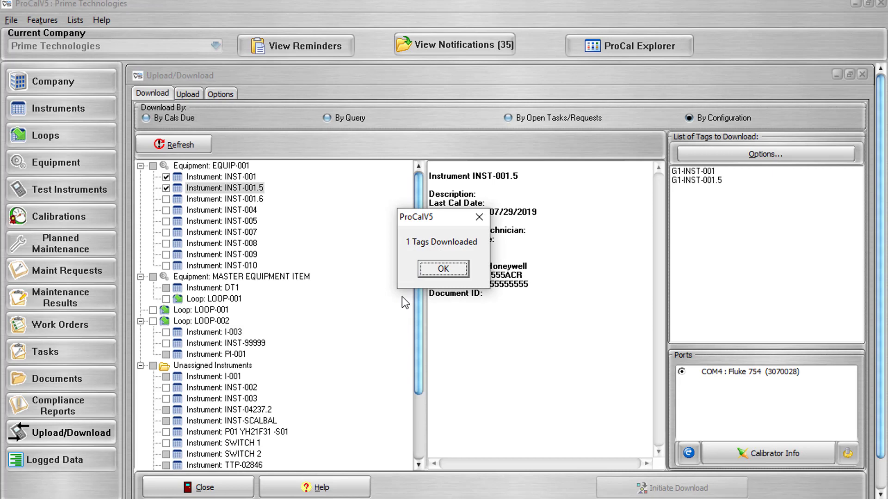
{"action": "left_click", "coordinate": [442, 273]}
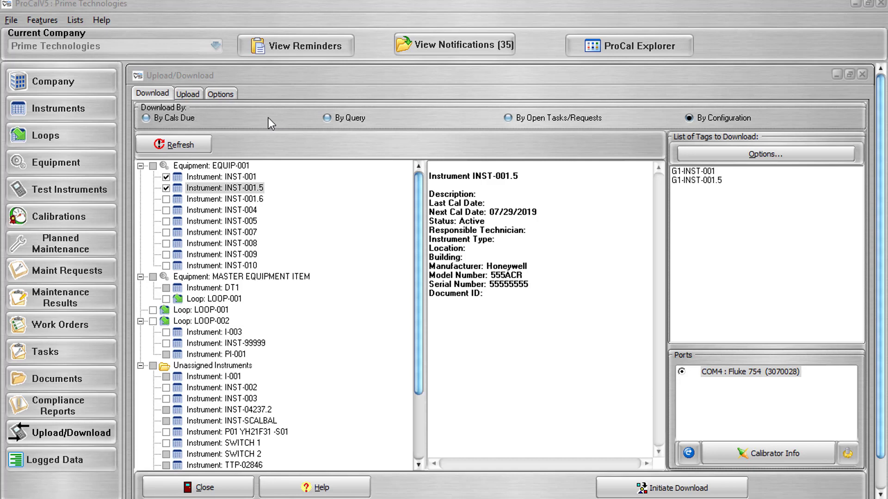
Step: Go to the upload settings and choose the technician's name as Who Calibrated for the uploaded calibrations
{"action": "left_click", "coordinate": [197, 95]}
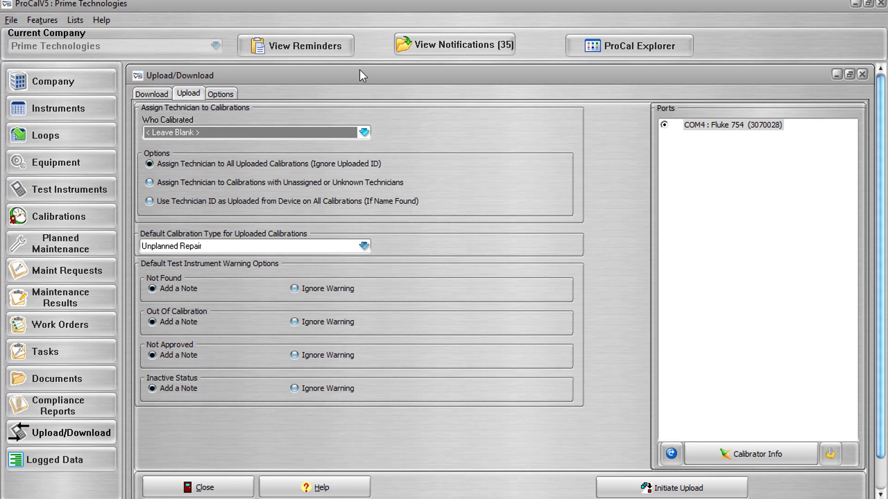
{"action": "left_click", "coordinate": [364, 133]}
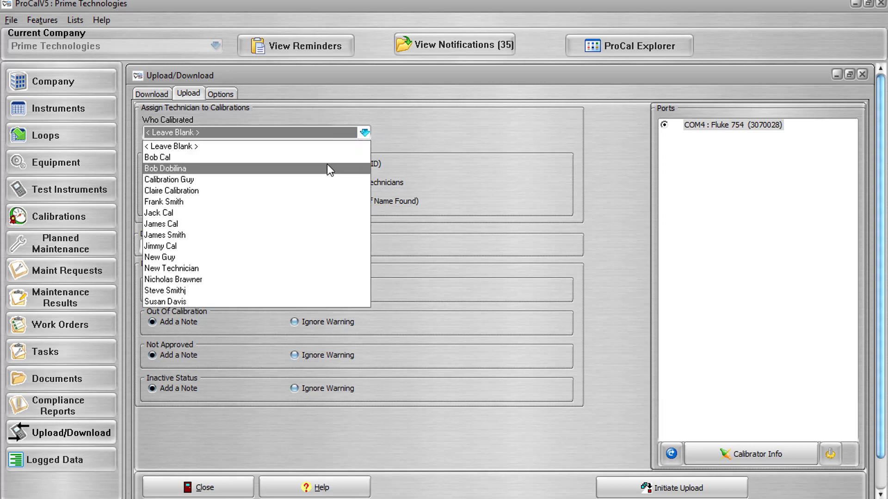
{"action": "left_click", "coordinate": [315, 202]}
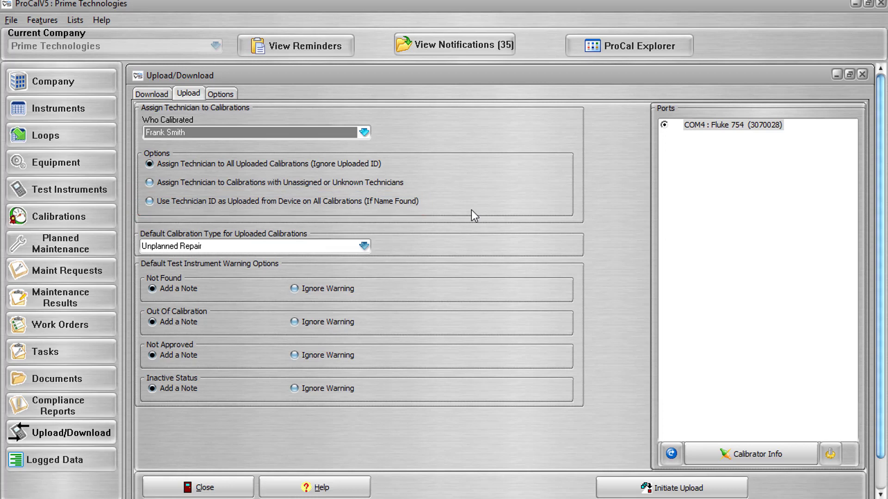
Step: Check the default calibration types for uploaded calibrations, keep Unplanned Repair, and initiate the upload from the calibrator
{"action": "left_click", "coordinate": [364, 248]}
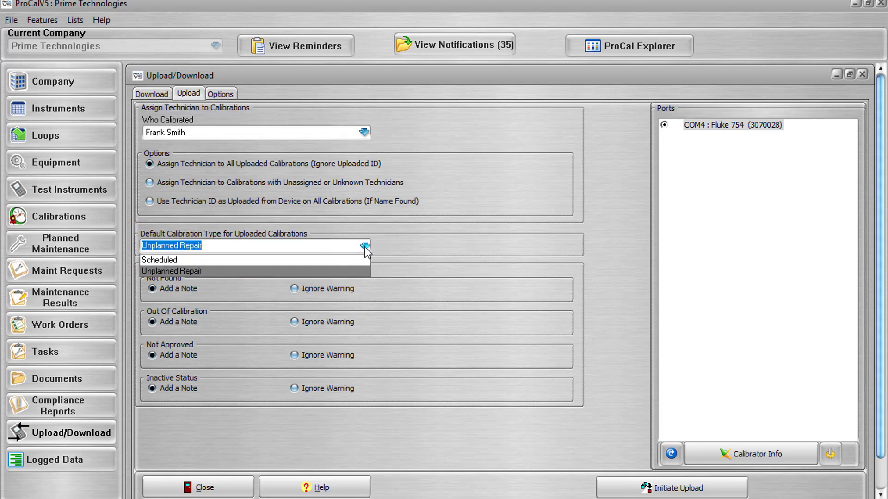
{"action": "left_click", "coordinate": [364, 247]}
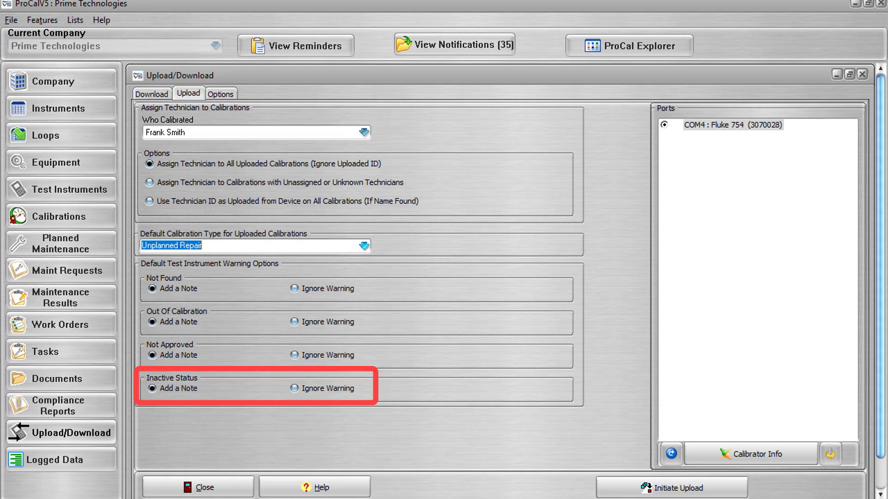
{"action": "left_click", "coordinate": [626, 489]}
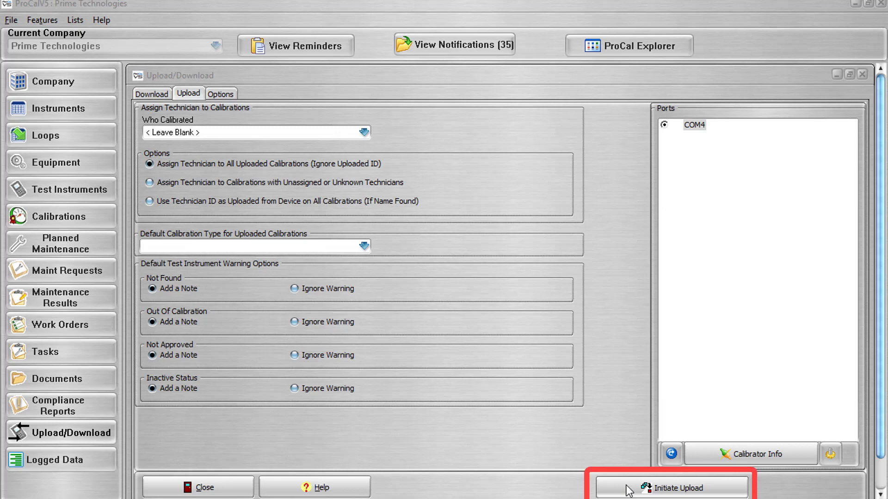
{"action": "left_click", "coordinate": [629, 490]}
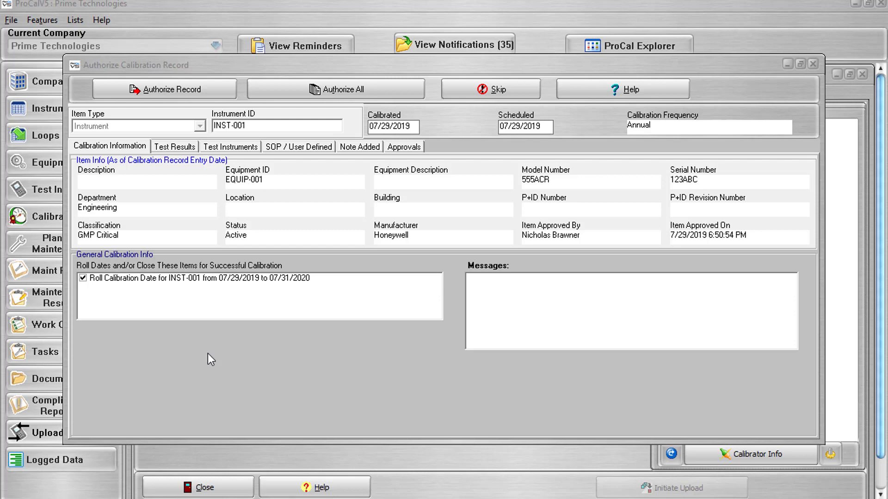
Step: Review the test results, test instruments, SOP and user-defined data, and added note in INST-001's uploaded calibration record
{"action": "left_click", "coordinate": [162, 147]}
{"action": "left_click", "coordinate": [227, 149]}
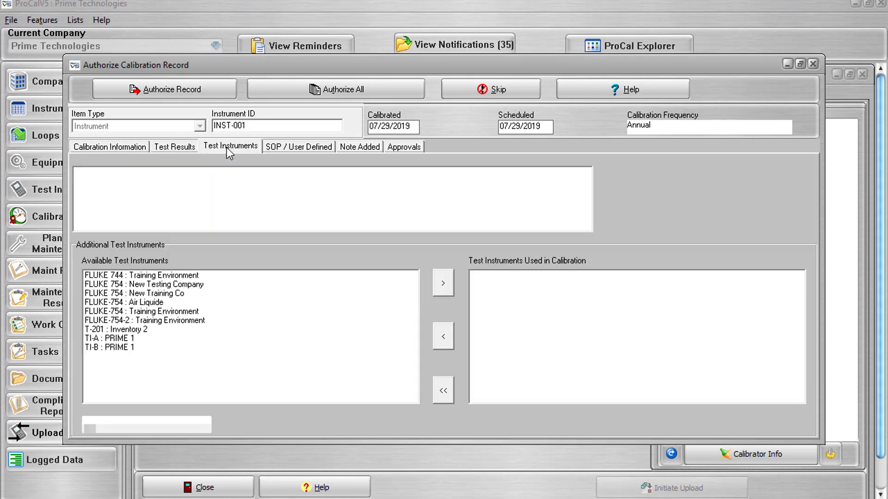
{"action": "left_click", "coordinate": [291, 149]}
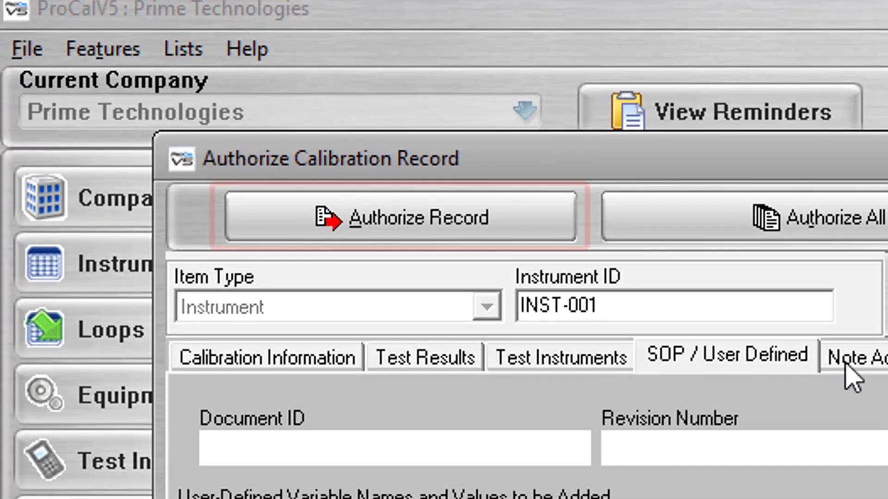
{"action": "left_click", "coordinate": [848, 361]}
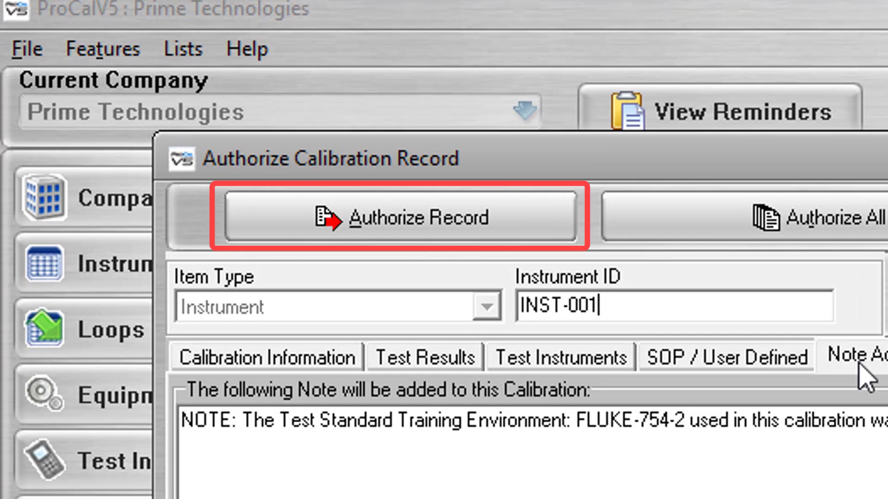
{"action": "left_click", "coordinate": [209, 363]}
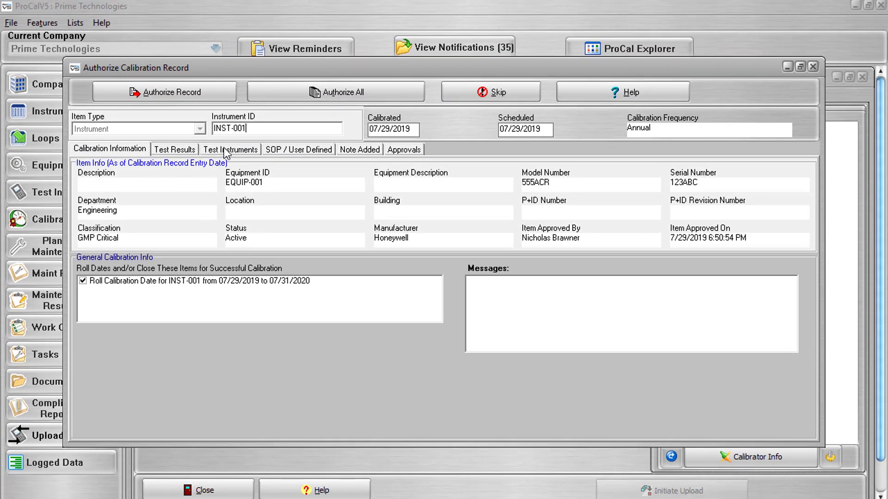
Step: Examine the test equipment used in INST-001's calibration and select the Fluke 754's Not Found warning to see its warning options
{"action": "left_click", "coordinate": [267, 94]}
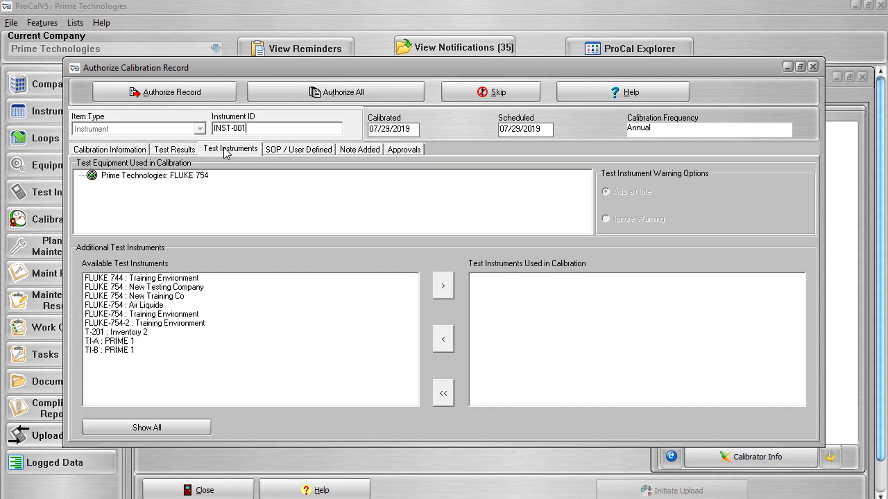
{"action": "left_click", "coordinate": [196, 179]}
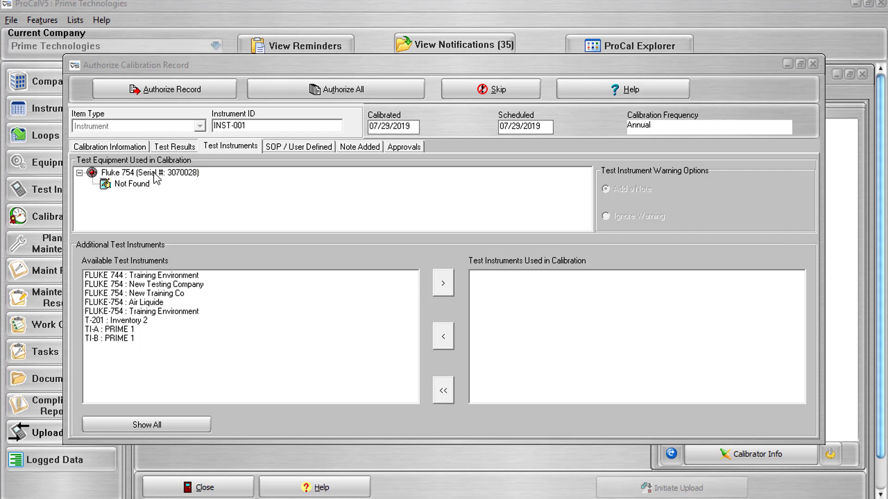
{"action": "left_click", "coordinate": [134, 183]}
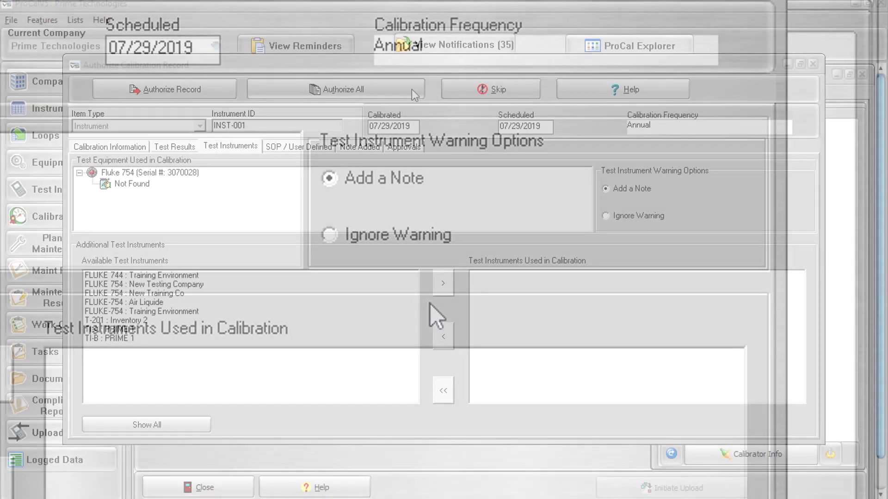
Step: Authorize all uploaded calibration records, confirm processing the updates, and clear the calibrator memory
{"action": "left_click", "coordinate": [411, 90]}
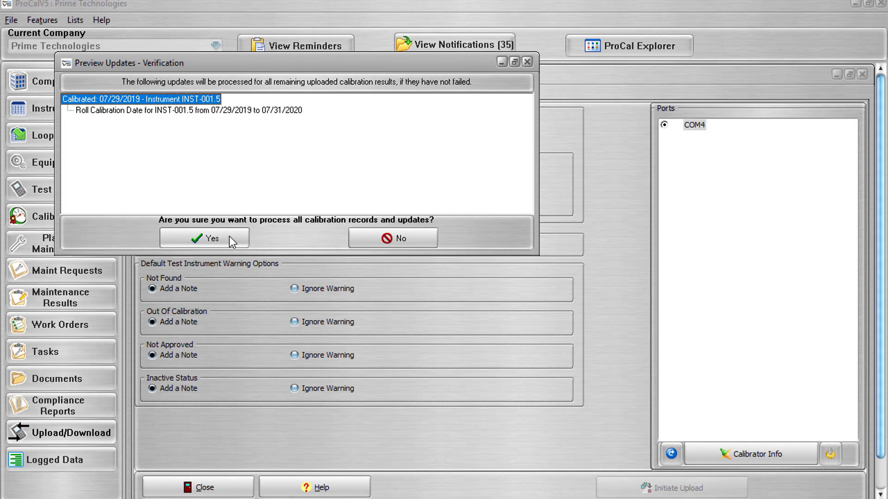
{"action": "left_click", "coordinate": [230, 237]}
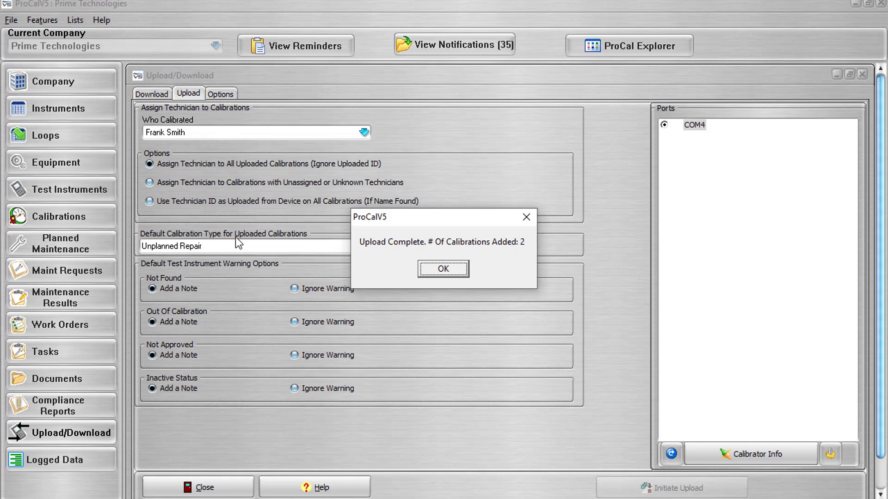
{"action": "left_click", "coordinate": [456, 270]}
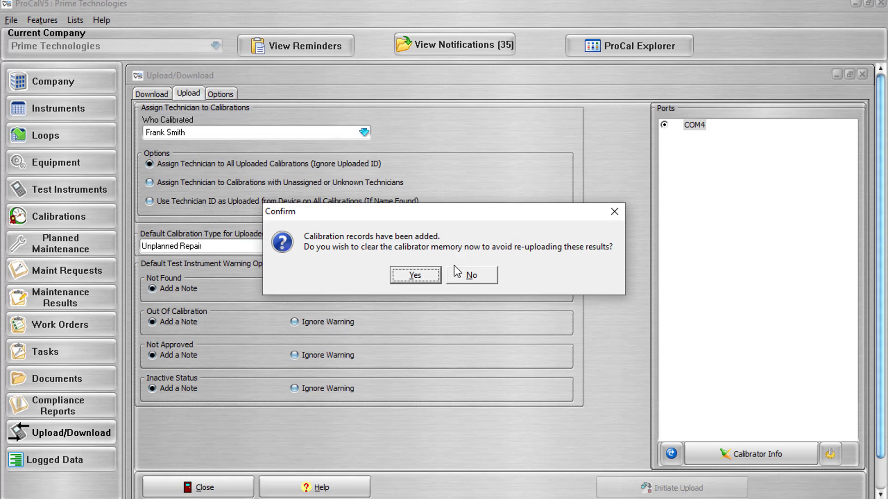
{"action": "left_click", "coordinate": [439, 275]}
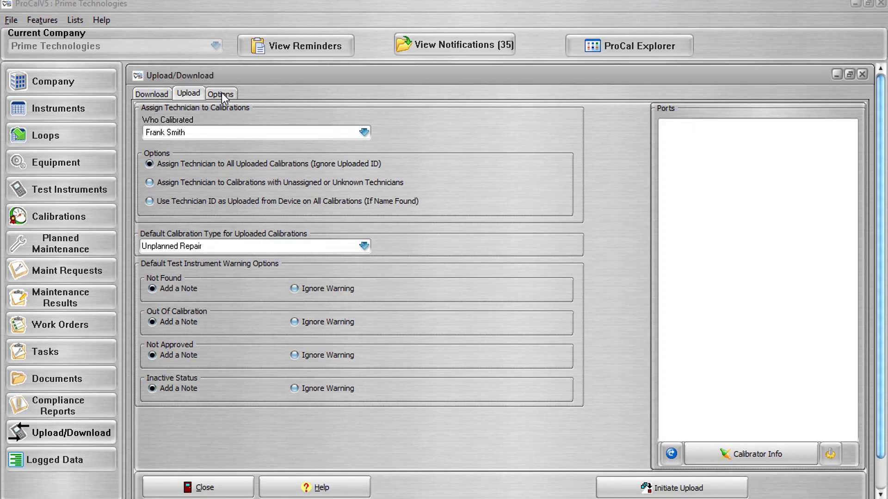
Step: In the download options, view the Default Loop Power choices and try the Default User Entered Value settings, leaving both cleared
{"action": "left_click", "coordinate": [221, 93]}
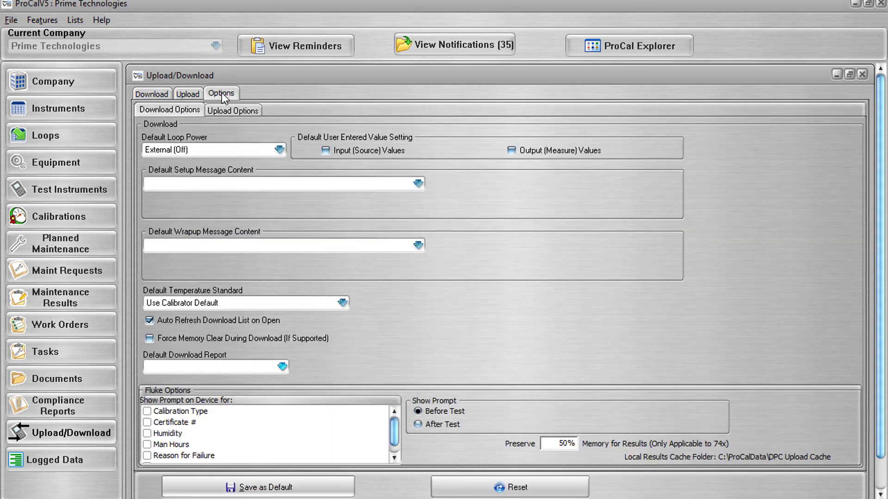
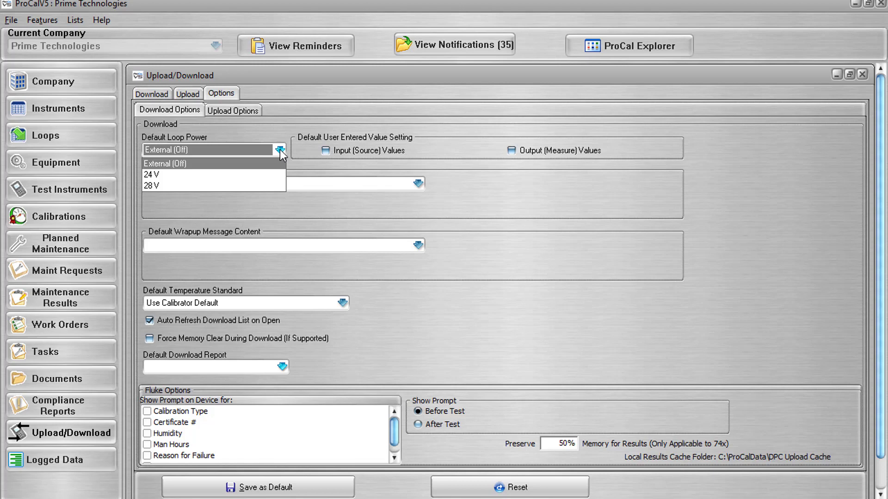
{"action": "left_click", "coordinate": [279, 150]}
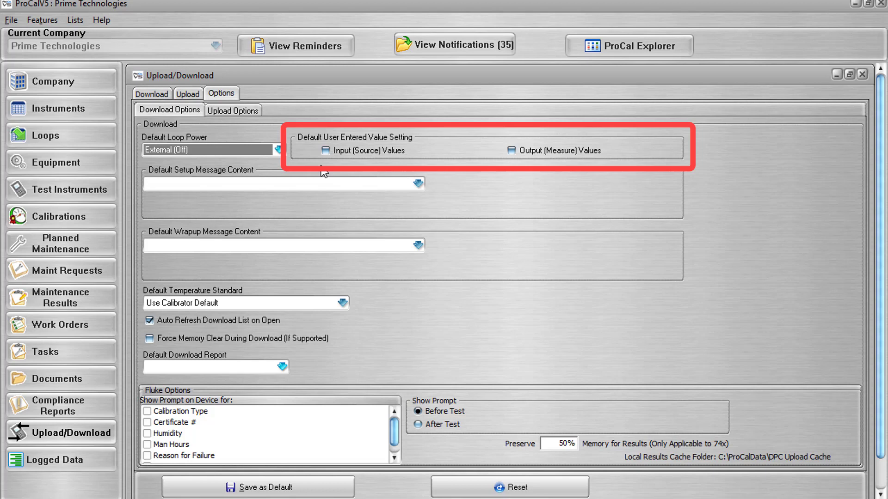
{"action": "left_click", "coordinate": [325, 151]}
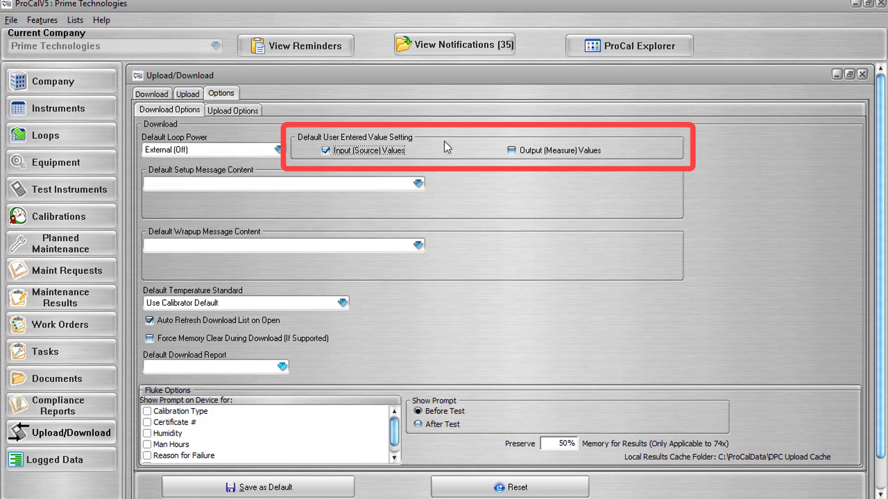
{"action": "left_click", "coordinate": [520, 151]}
{"action": "left_click", "coordinate": [327, 152]}
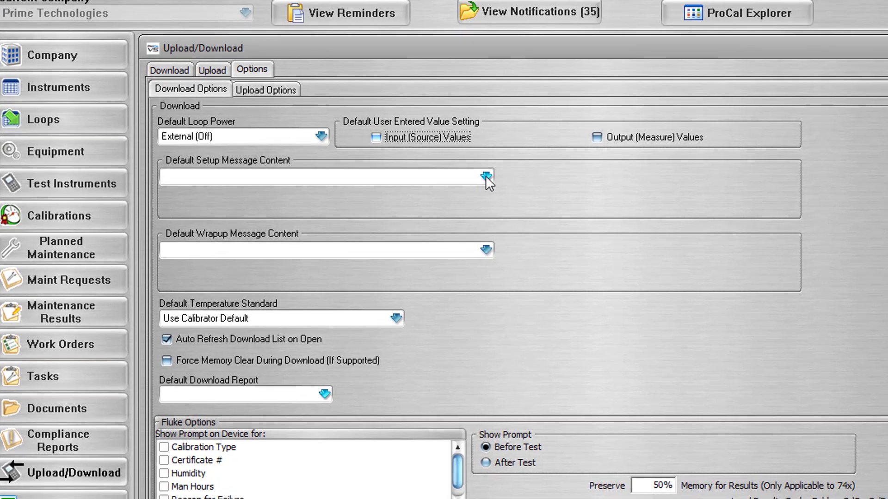
Step: Examine the choices for Default Setup Message Content, Default Temperature Standard and Default Download Report without changing them
{"action": "left_click", "coordinate": [419, 184]}
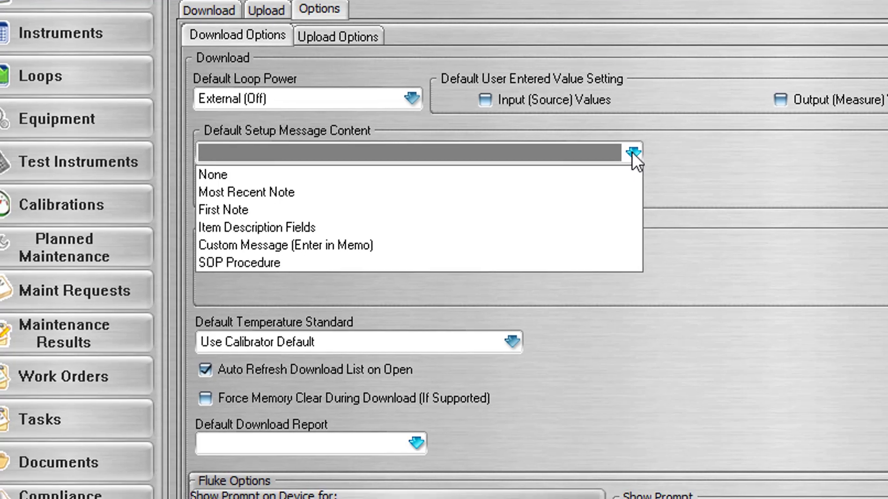
{"action": "left_click", "coordinate": [630, 162]}
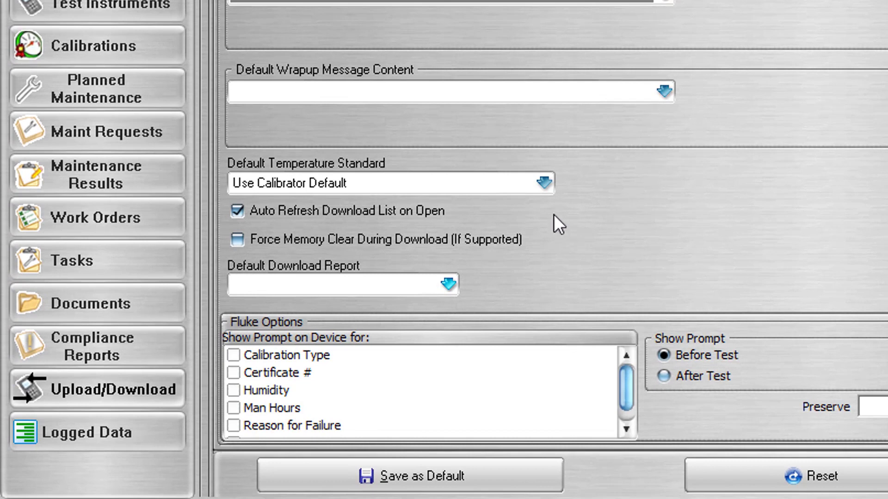
{"action": "left_click", "coordinate": [545, 183]}
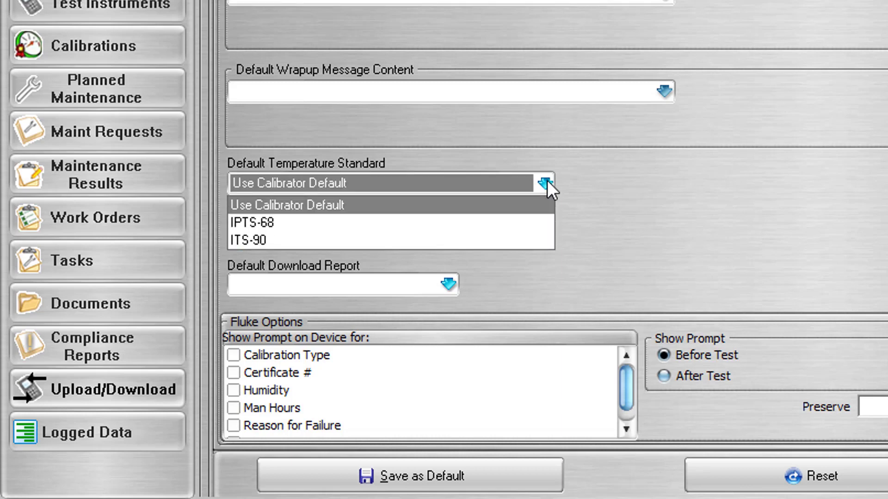
{"action": "left_click", "coordinate": [545, 183]}
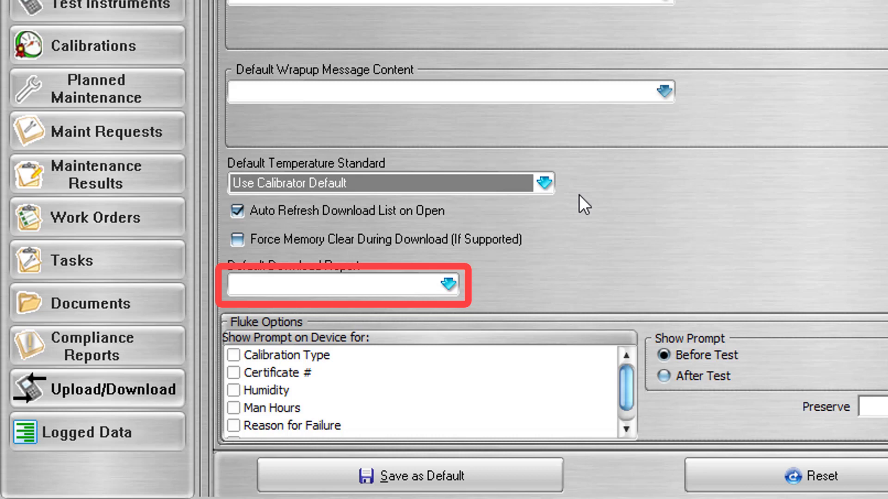
{"action": "left_click", "coordinate": [448, 284]}
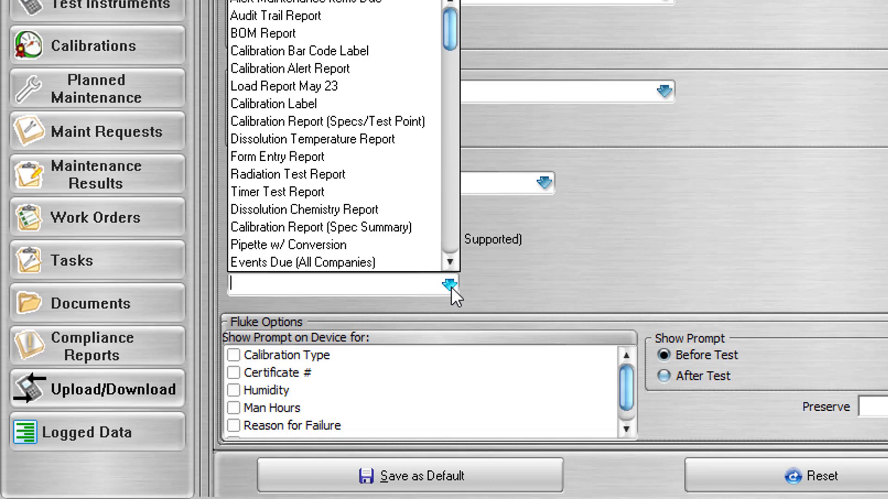
{"action": "left_click", "coordinate": [452, 287]}
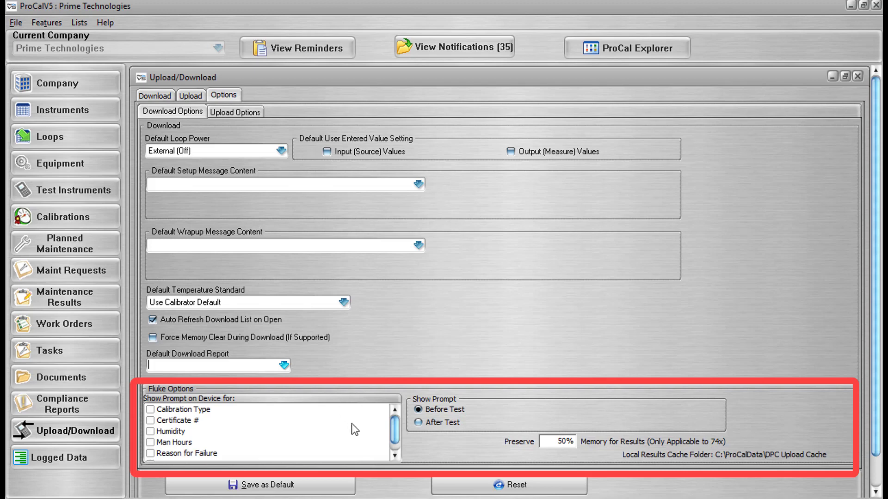
Step: Enable the Fluke device prompts for Certificate #, Man Hours and Reason for Failure, and show the prompts after the test
{"action": "left_click", "coordinate": [394, 457]}
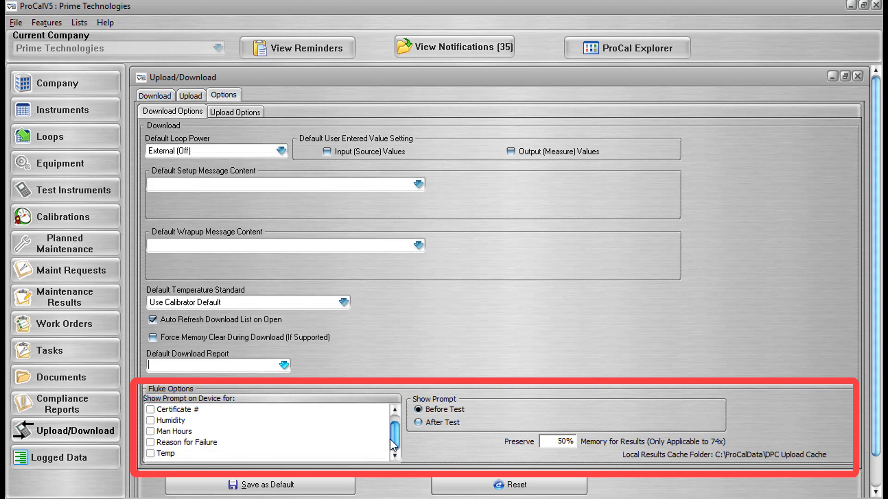
{"action": "left_click", "coordinate": [395, 409]}
{"action": "left_click", "coordinate": [150, 421]}
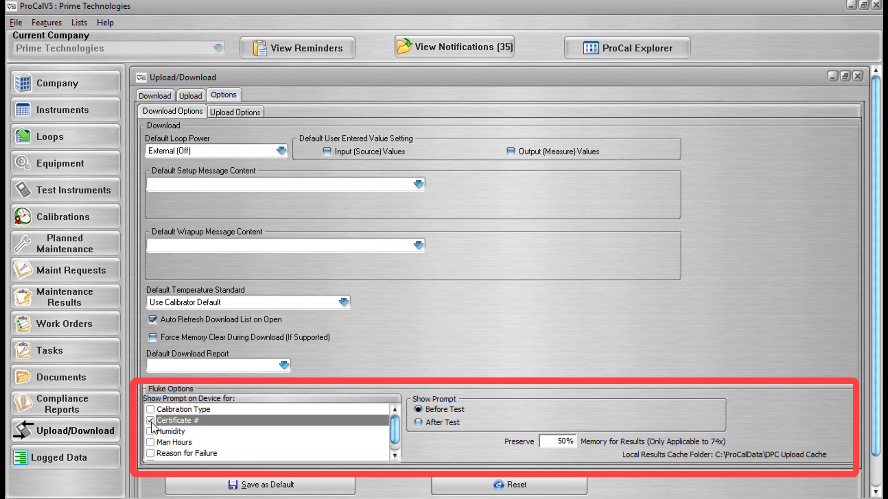
{"action": "left_click", "coordinate": [153, 442]}
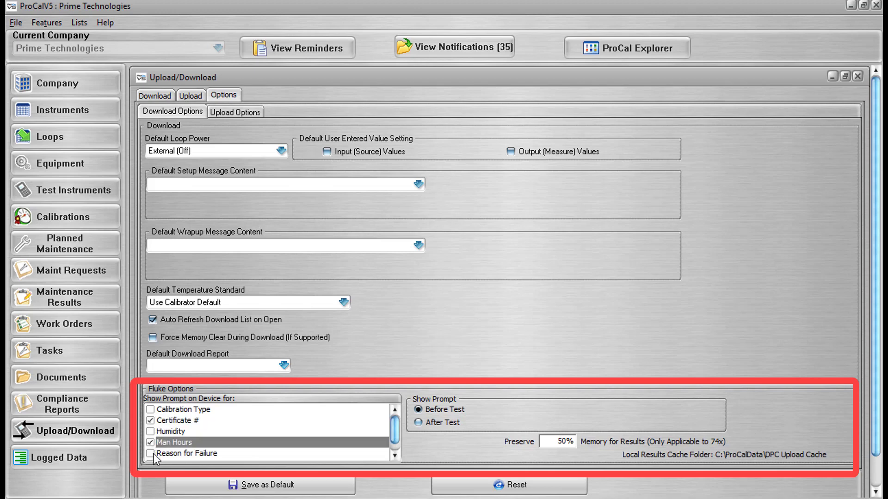
{"action": "left_click", "coordinate": [152, 454]}
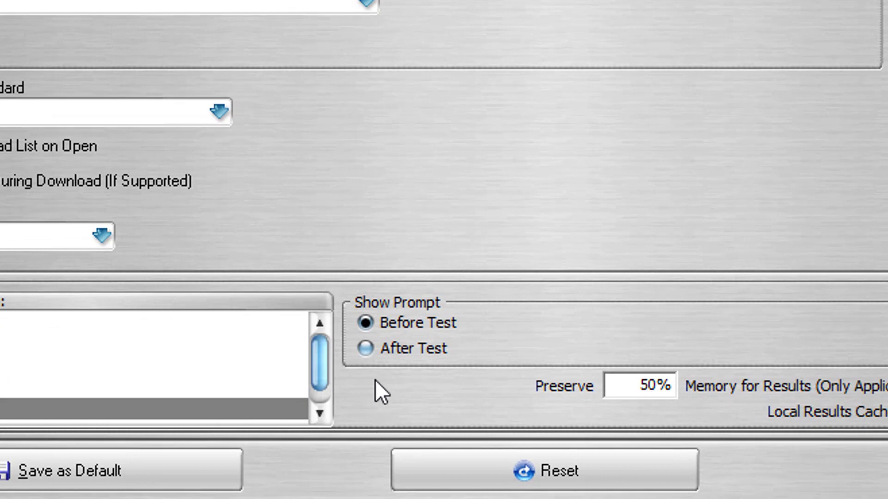
{"action": "left_click", "coordinate": [366, 349]}
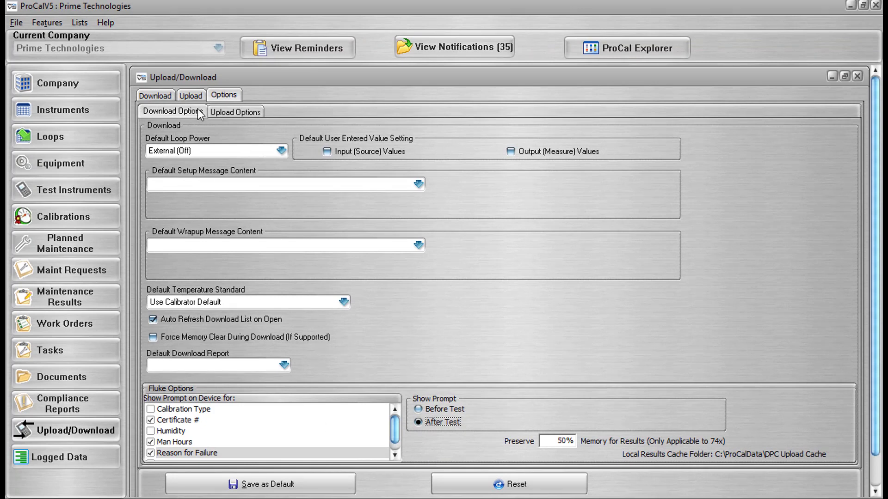
Step: Open the upload options to view the item status update and device note settings
{"action": "left_click", "coordinate": [220, 113]}
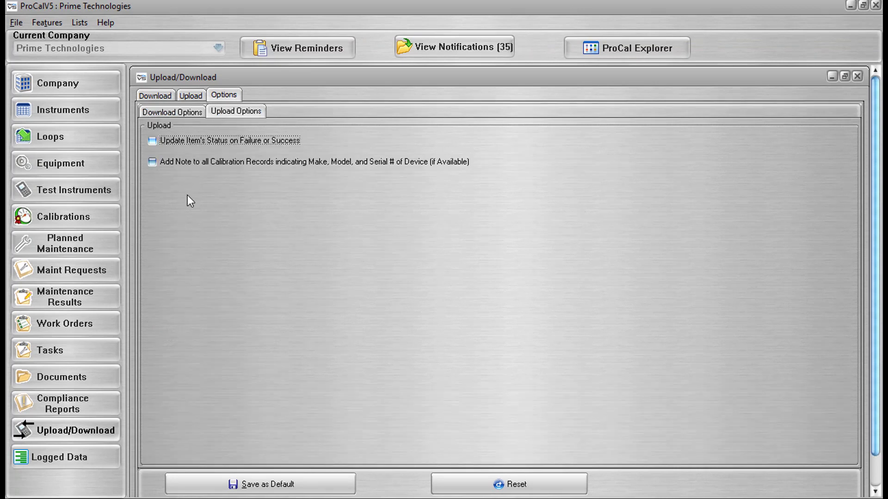